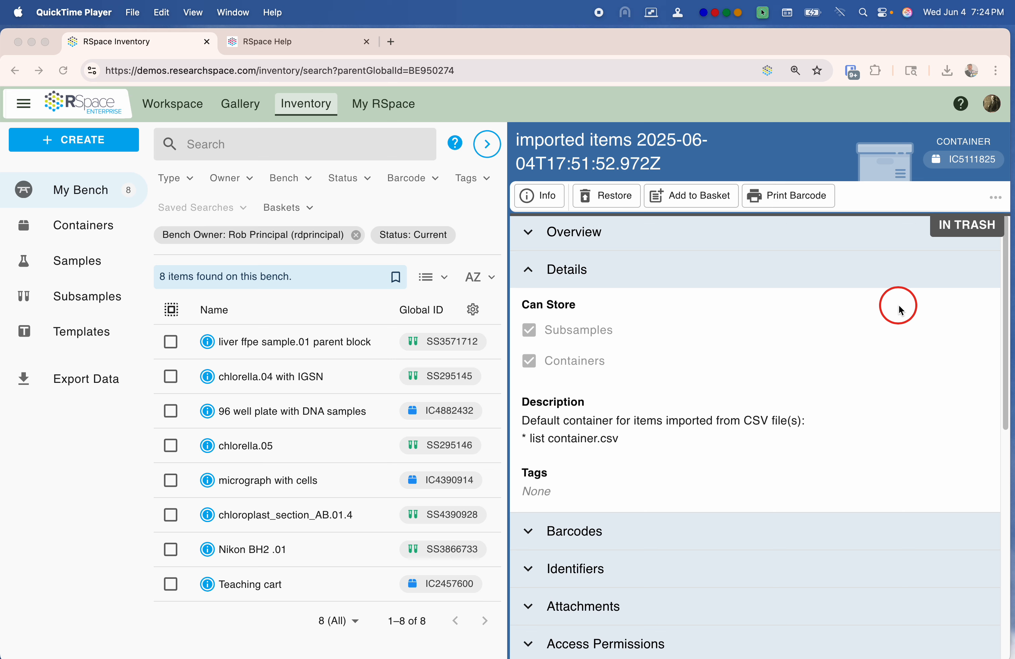
- Search RSpace Help for "import" and find the example CSV files download in the article on importing samples, subsamples and containers into Inventory
{"action": "left_click", "coordinate": [300, 41]}
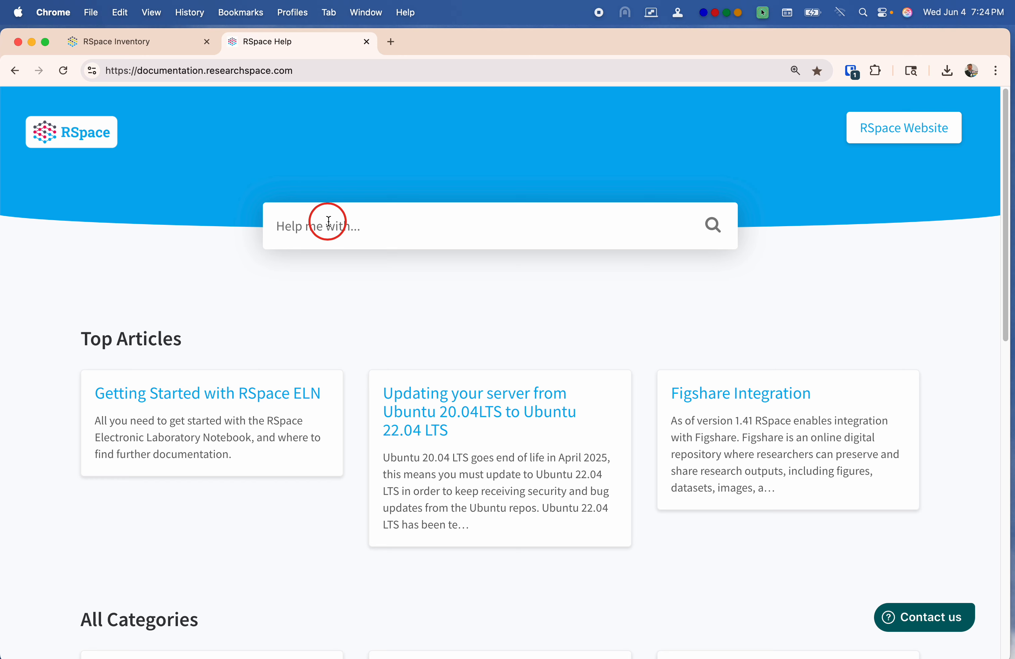
{"action": "type", "text": "import"}
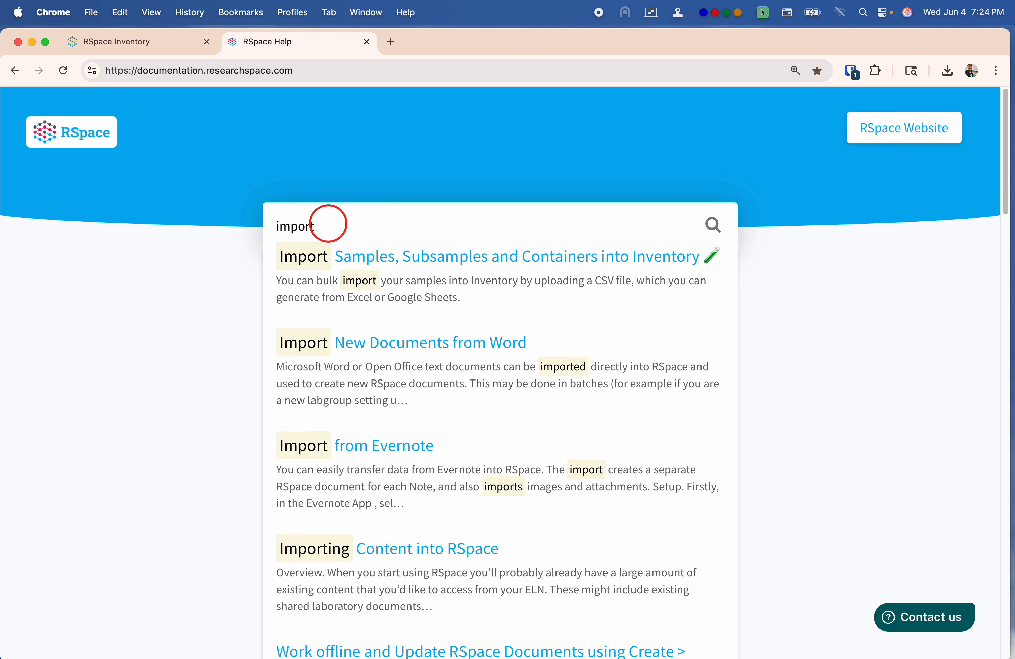
{"action": "left_click", "coordinate": [359, 256]}
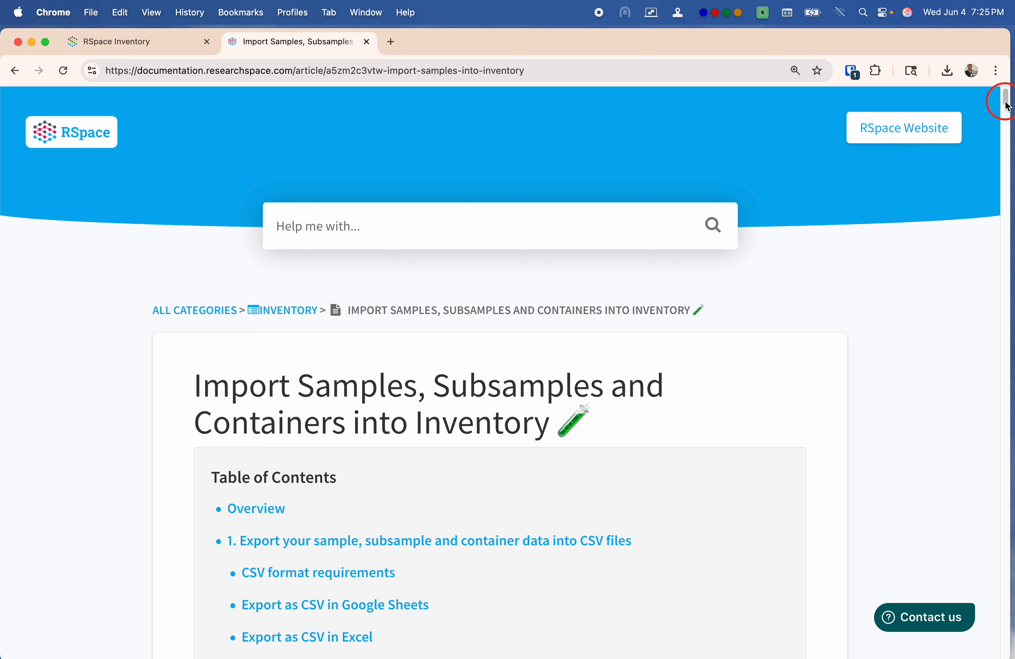
{"action": "left_click_drag", "start_coordinate": [1006, 106], "coordinate": [1000, 650]}
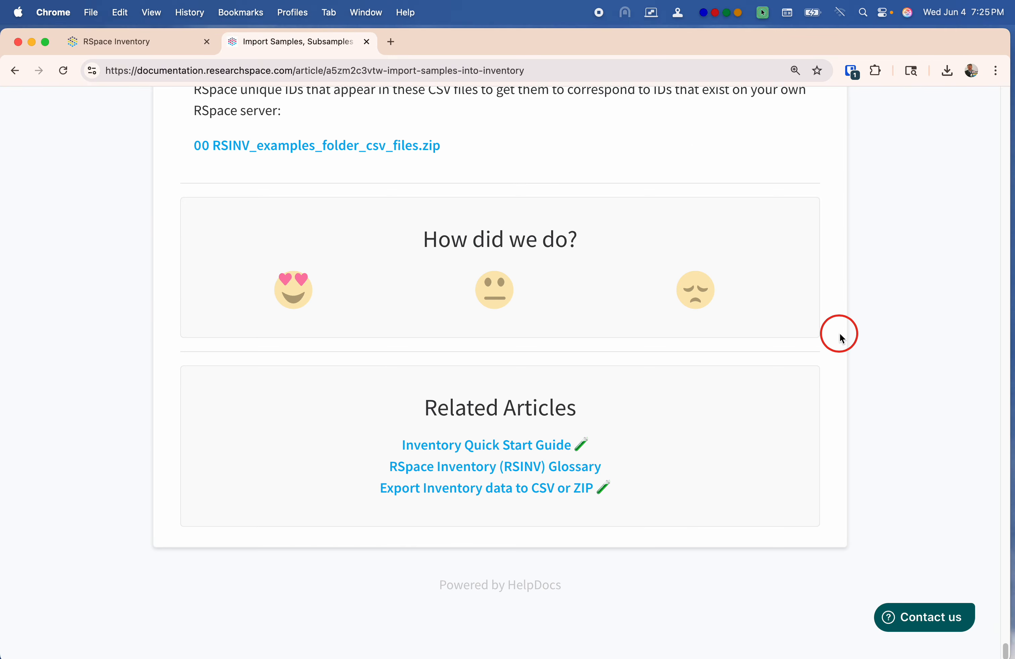
{"action": "scroll", "coordinate": [839, 338], "scroll_direction": "up", "scroll_amount": 5}
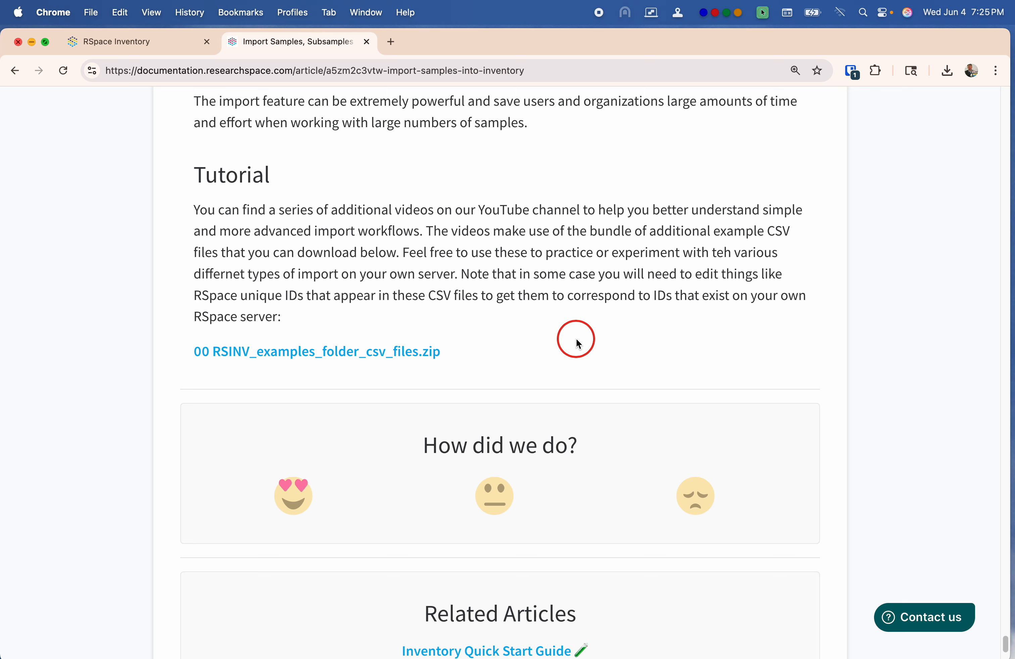
- Back in RSpace Inventory, start a CSV import of containers and select list container.csv as the source file
{"action": "left_click", "coordinate": [135, 42]}
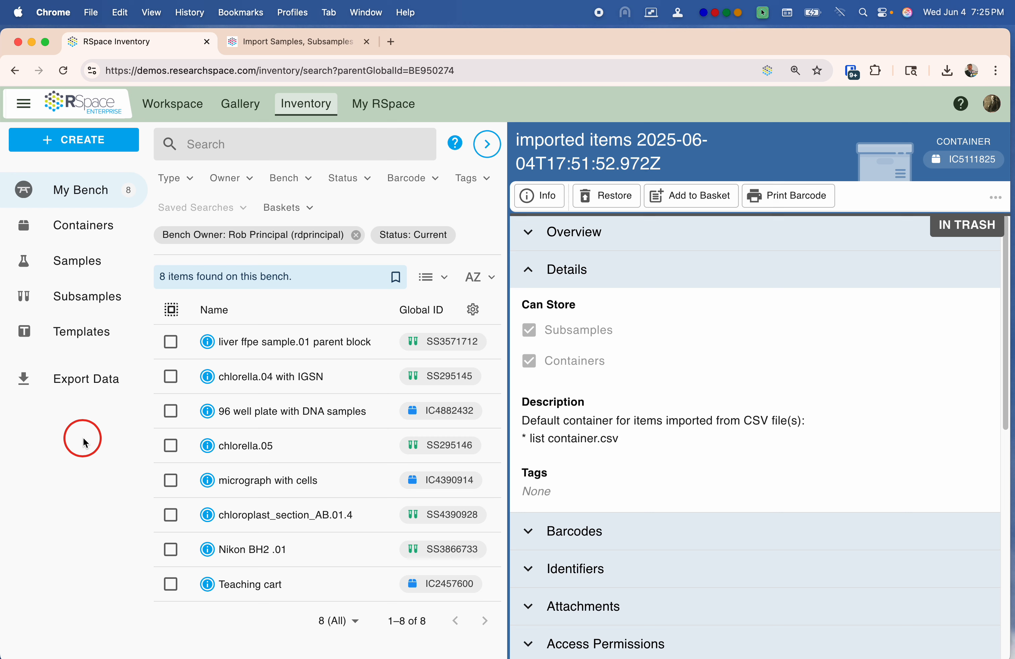
{"action": "left_click", "coordinate": [70, 143]}
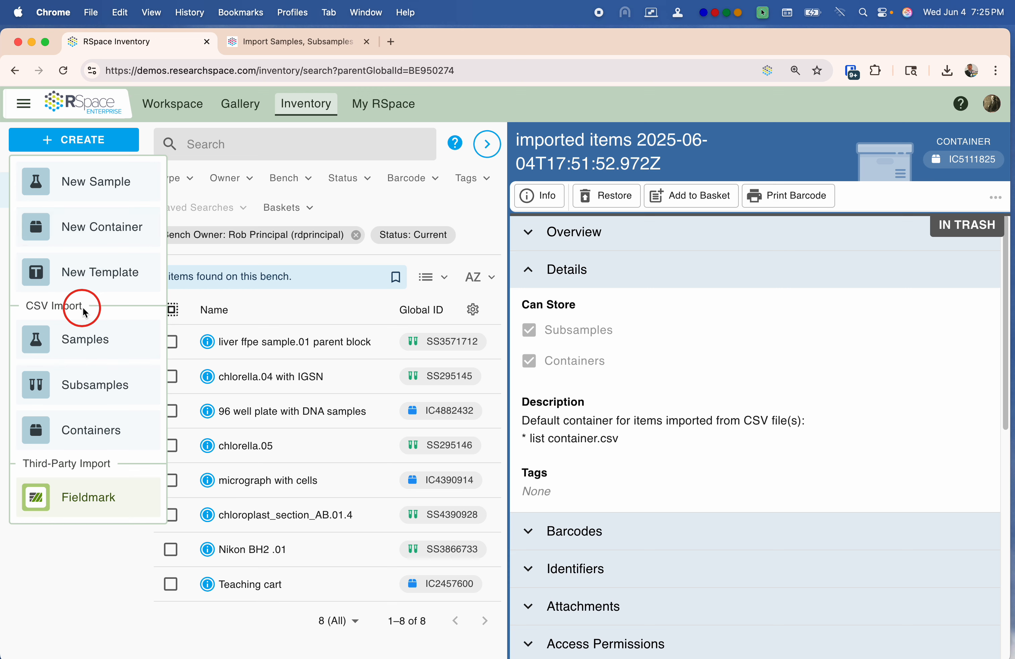
{"action": "left_click", "coordinate": [86, 427]}
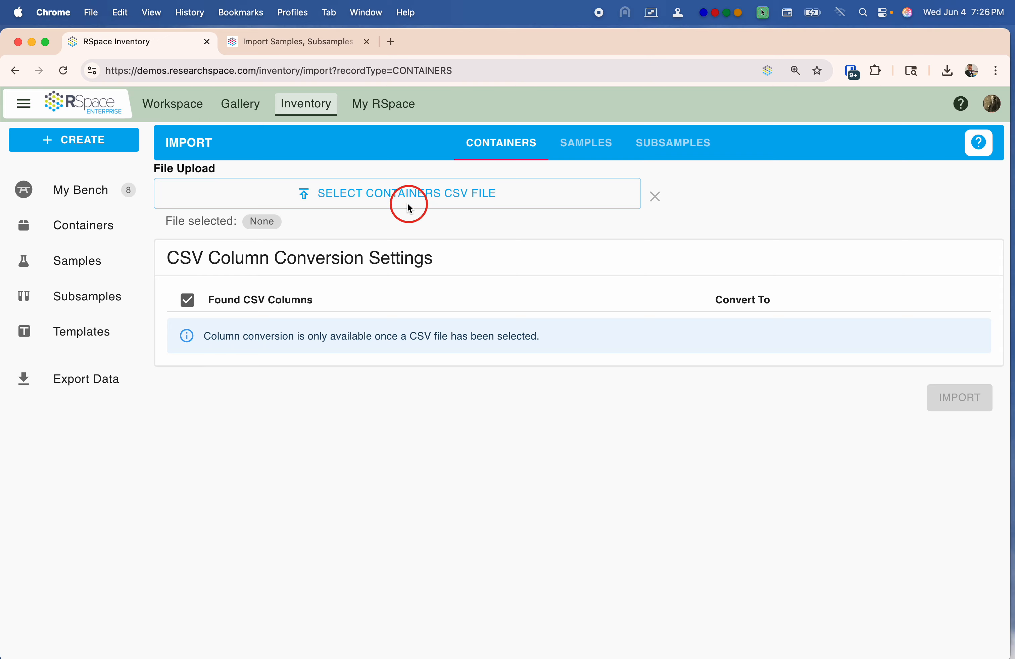
{"action": "left_click", "coordinate": [389, 196]}
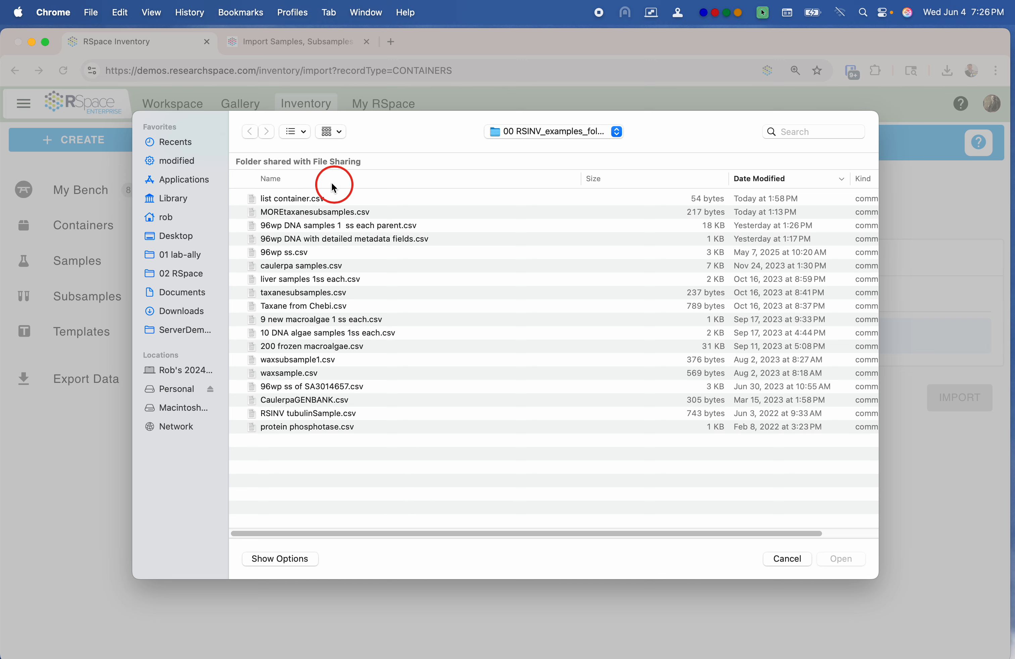
{"action": "left_click", "coordinate": [300, 201]}
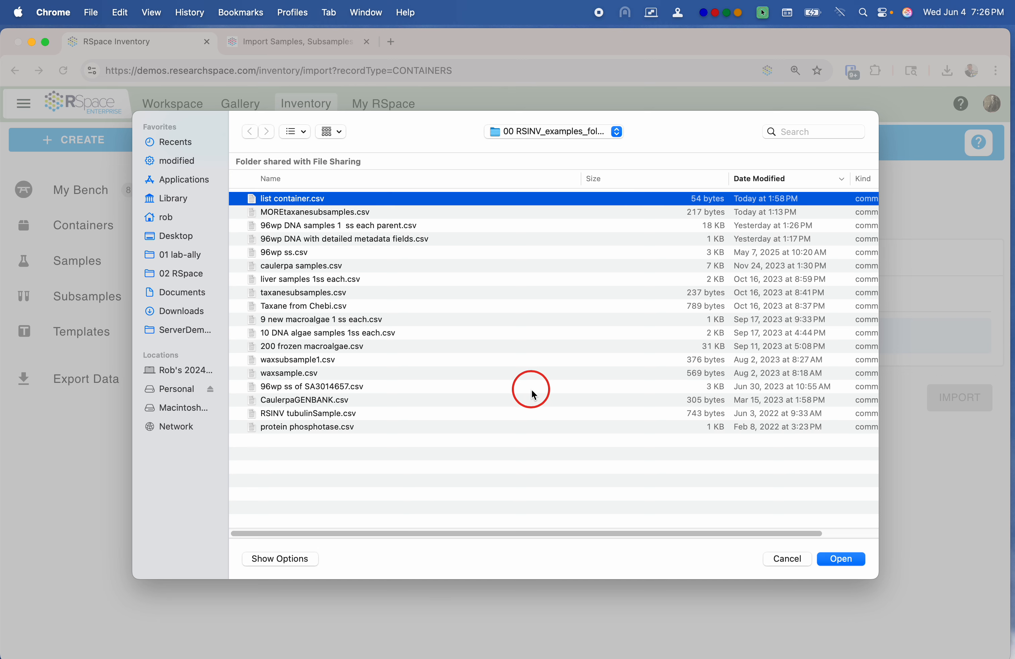
{"action": "left_click", "coordinate": [840, 559]}
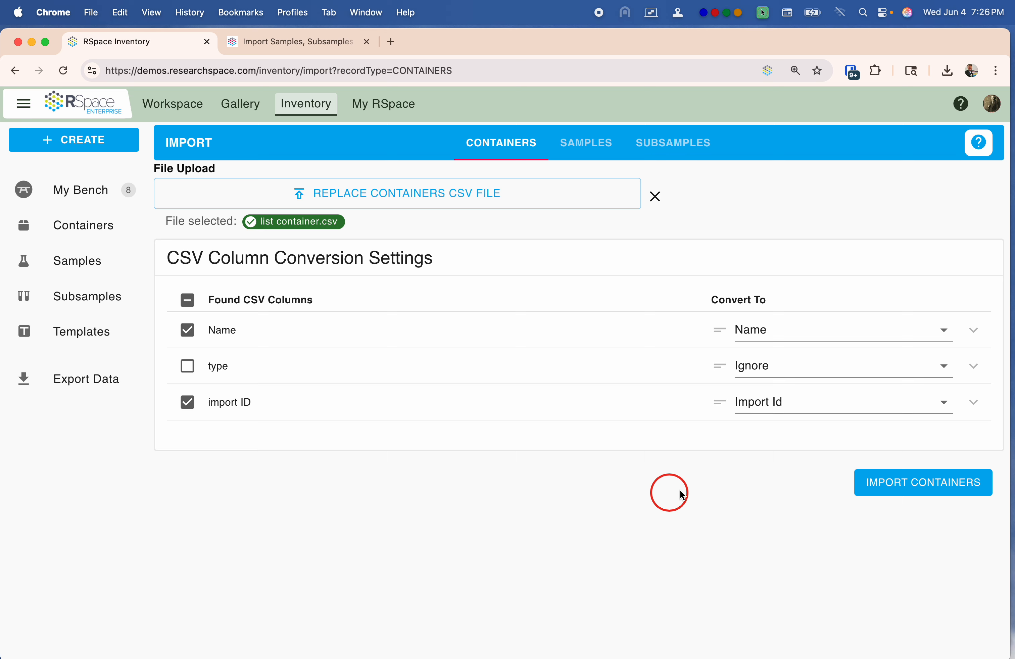
- Include the type column in the container import and convert it to Description
{"action": "left_click", "coordinate": [188, 366]}
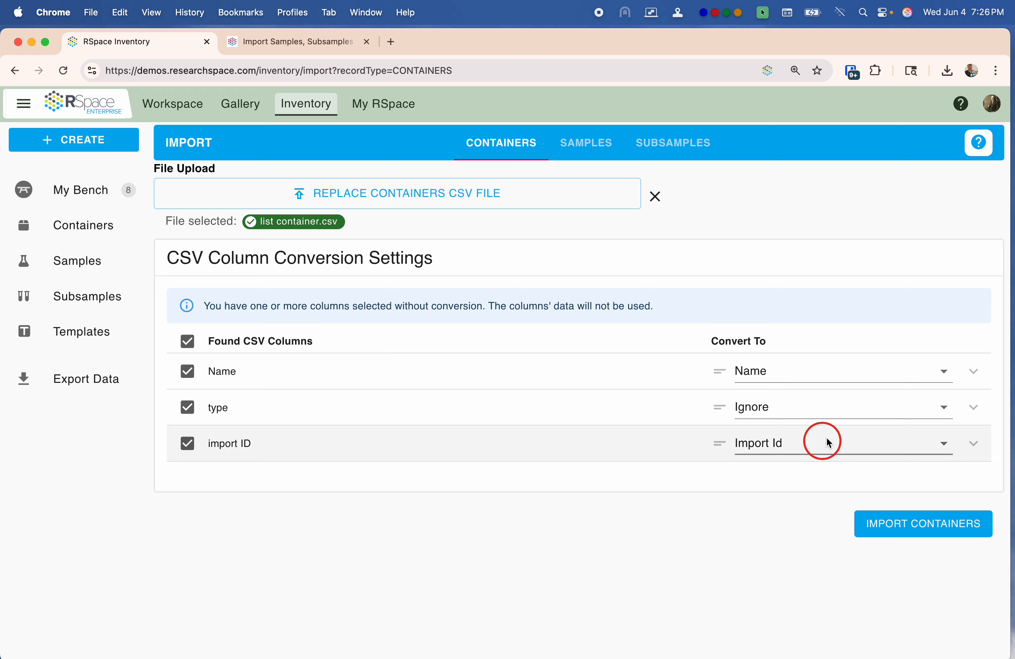
{"action": "left_click", "coordinate": [944, 408]}
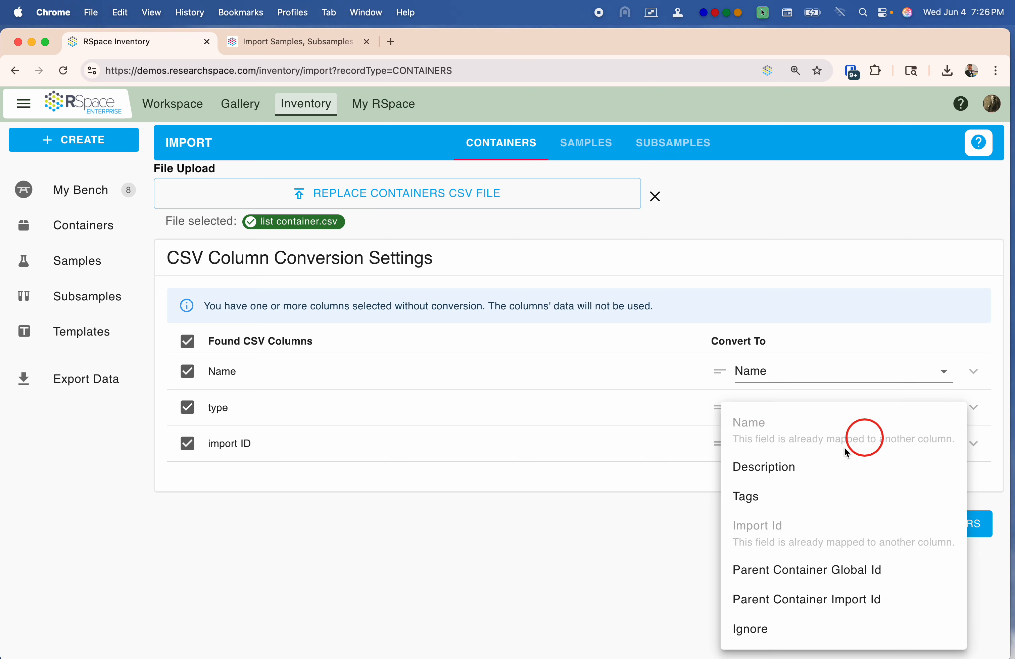
{"action": "left_click", "coordinate": [758, 471]}
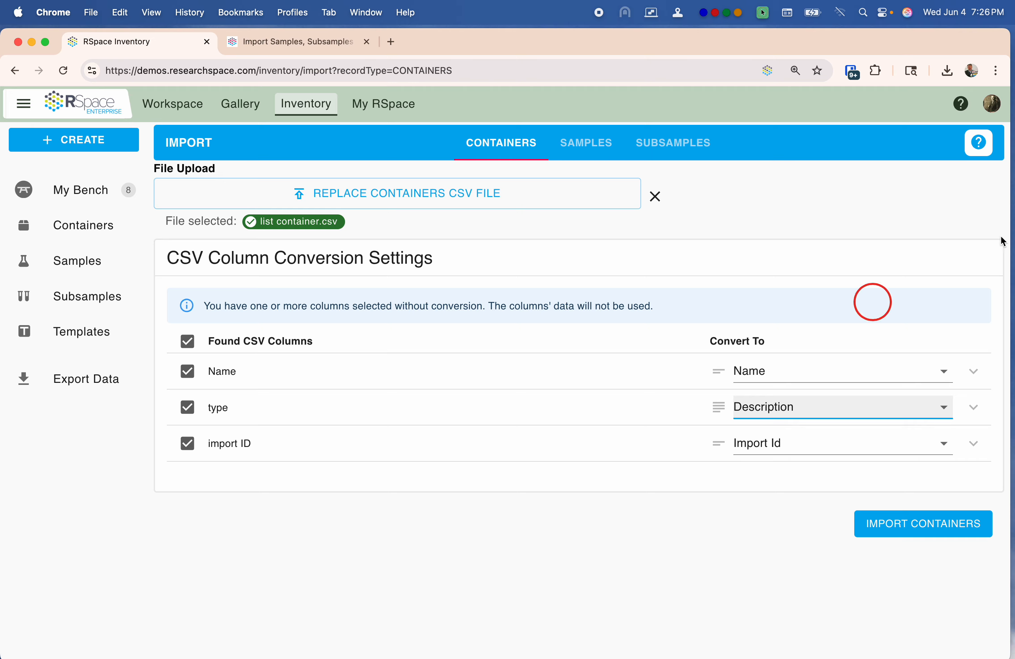
- Switch to Finder, open list container.csv in LibreOffice to check its columns and row values, and return to the import page in Chrome
{"action": "mouse_move", "coordinate": [993, 90]}
{"action": "left_click", "coordinate": [986, 42]}
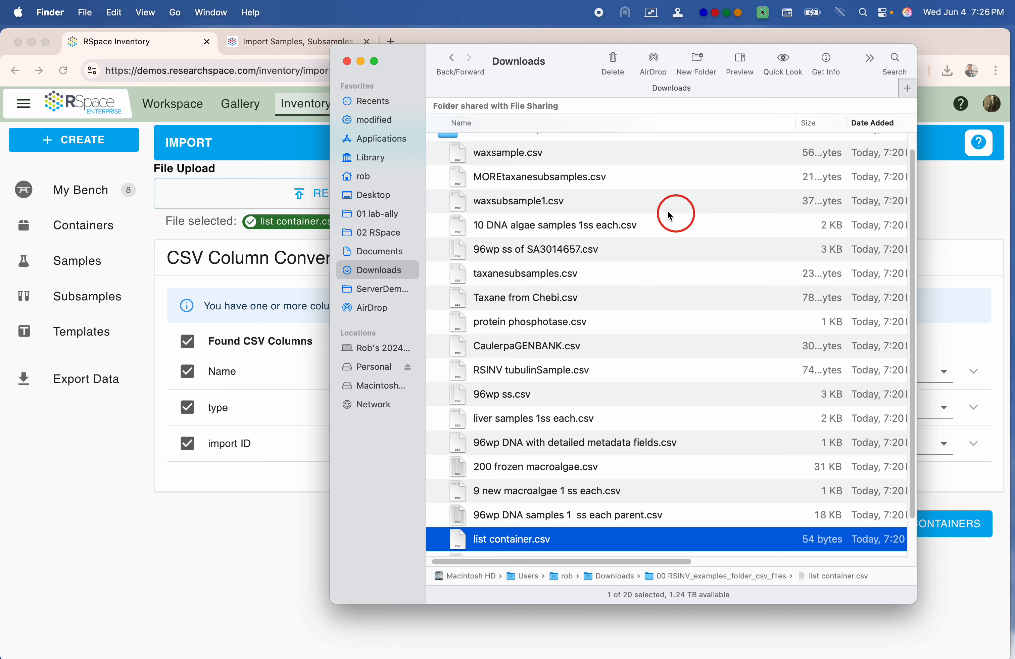
{"action": "double_click", "coordinate": [515, 546]}
{"action": "left_click", "coordinate": [711, 551]}
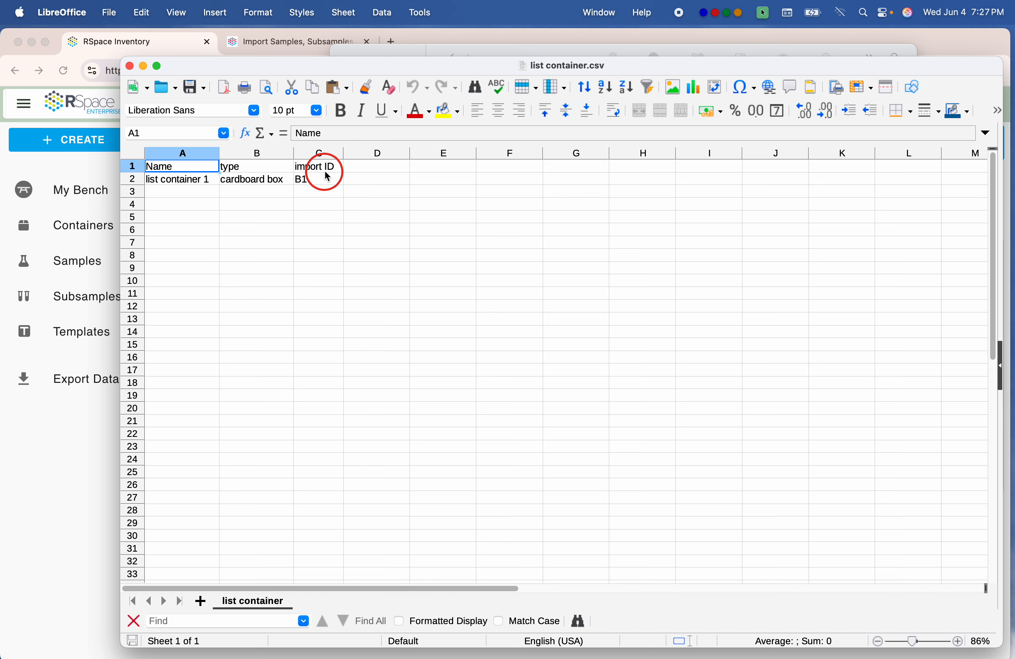
{"action": "left_click", "coordinate": [129, 65]}
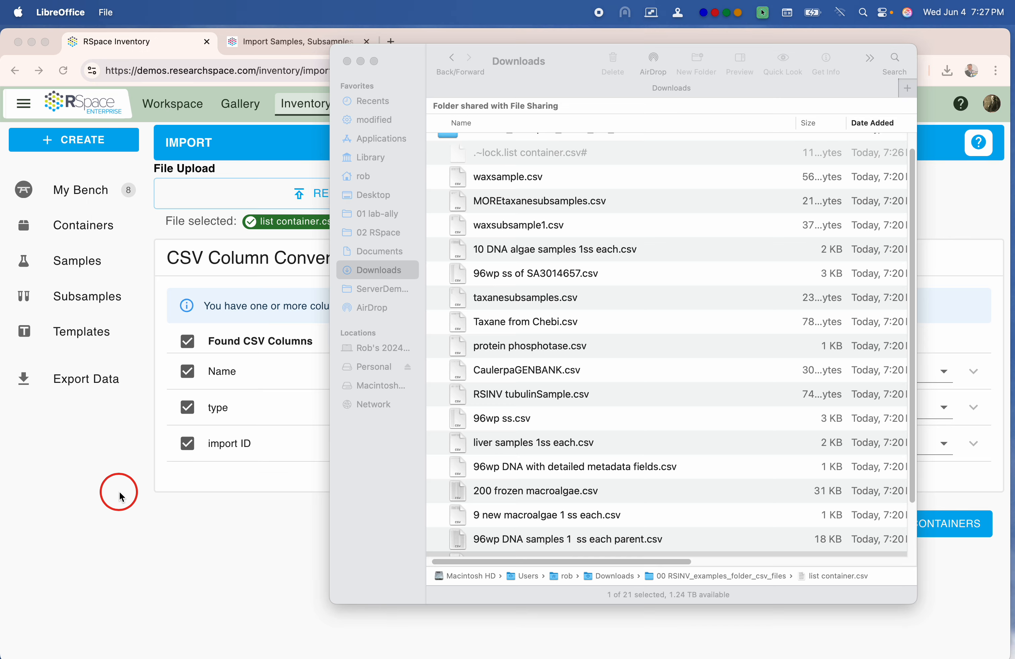
{"action": "left_click", "coordinate": [132, 523]}
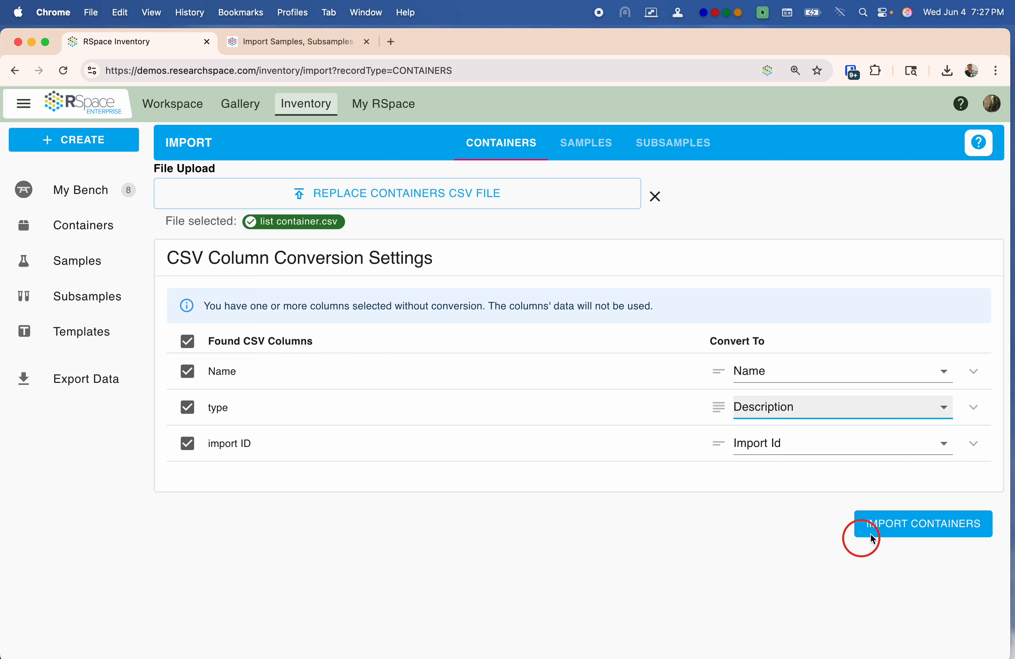
- Import the containers and open list container 1 from inside the new imported items container on My Bench
{"action": "left_click", "coordinate": [907, 529]}
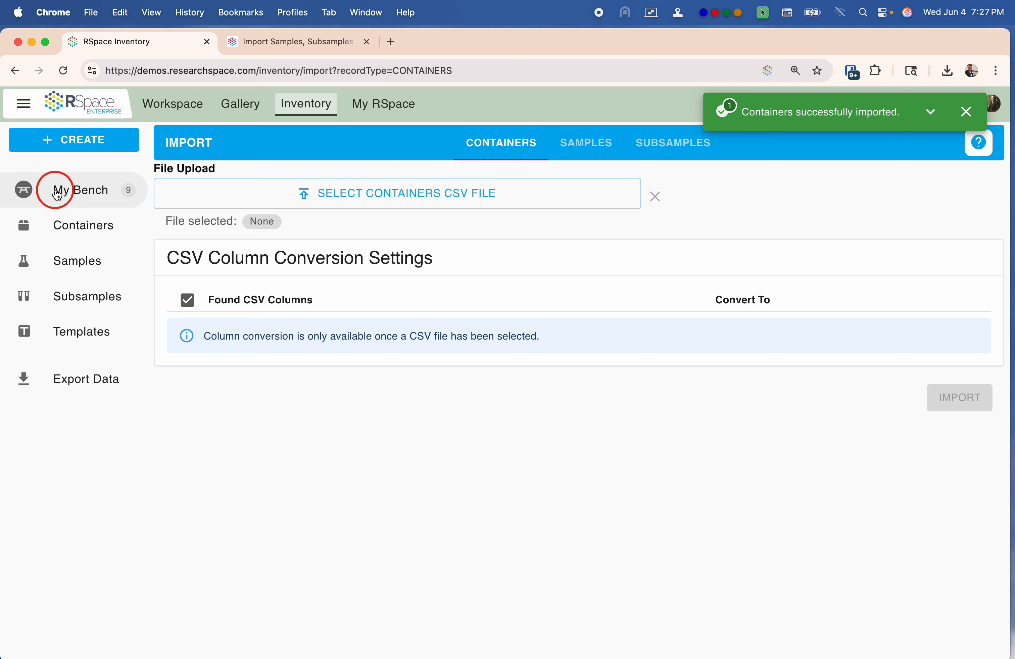
{"action": "left_click", "coordinate": [85, 196]}
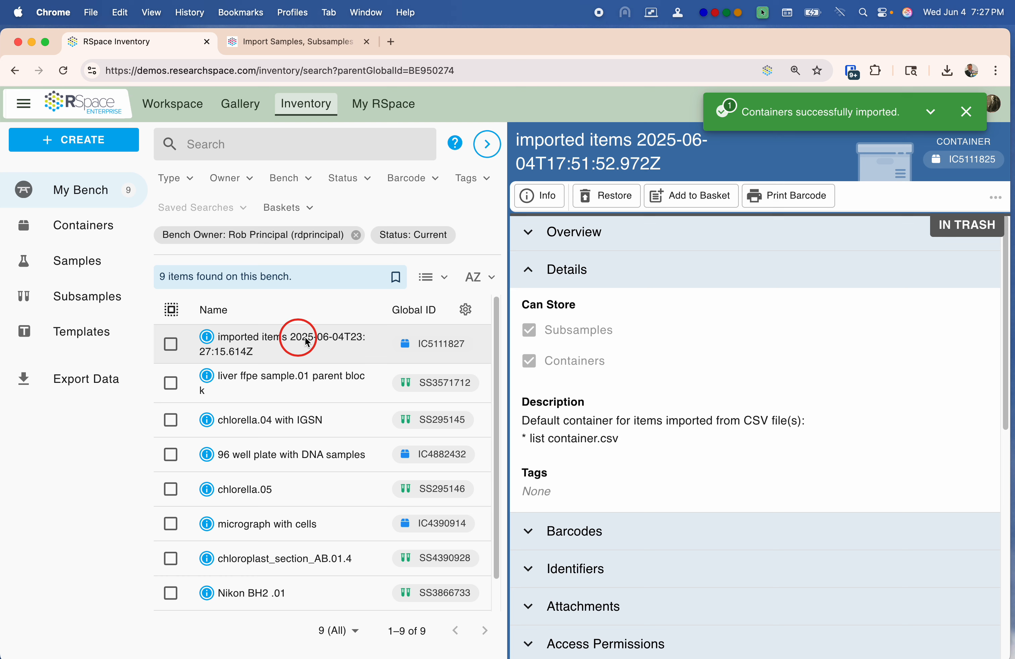
{"action": "left_click", "coordinate": [433, 343]}
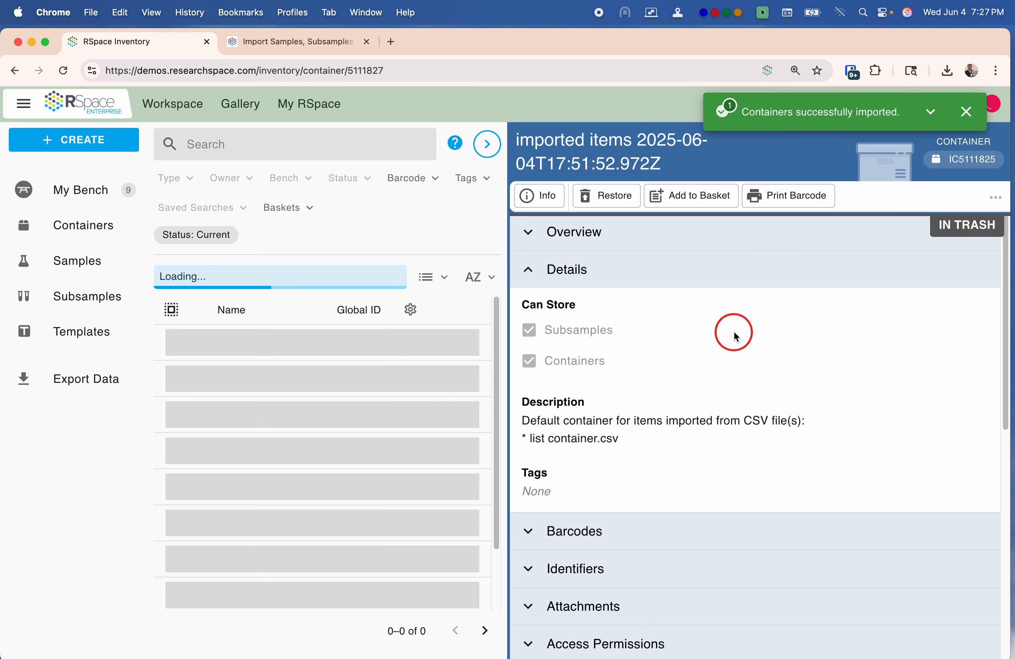
{"action": "scroll", "coordinate": [755, 347], "scroll_direction": "down", "scroll_amount": 4}
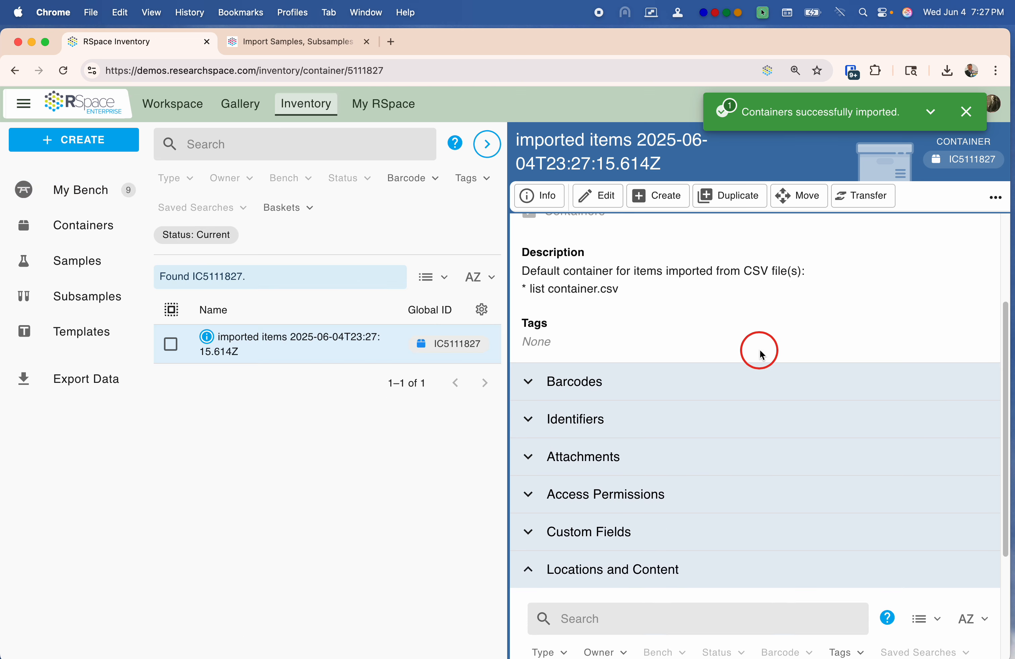
{"action": "scroll", "coordinate": [759, 351], "scroll_direction": "down", "scroll_amount": 5}
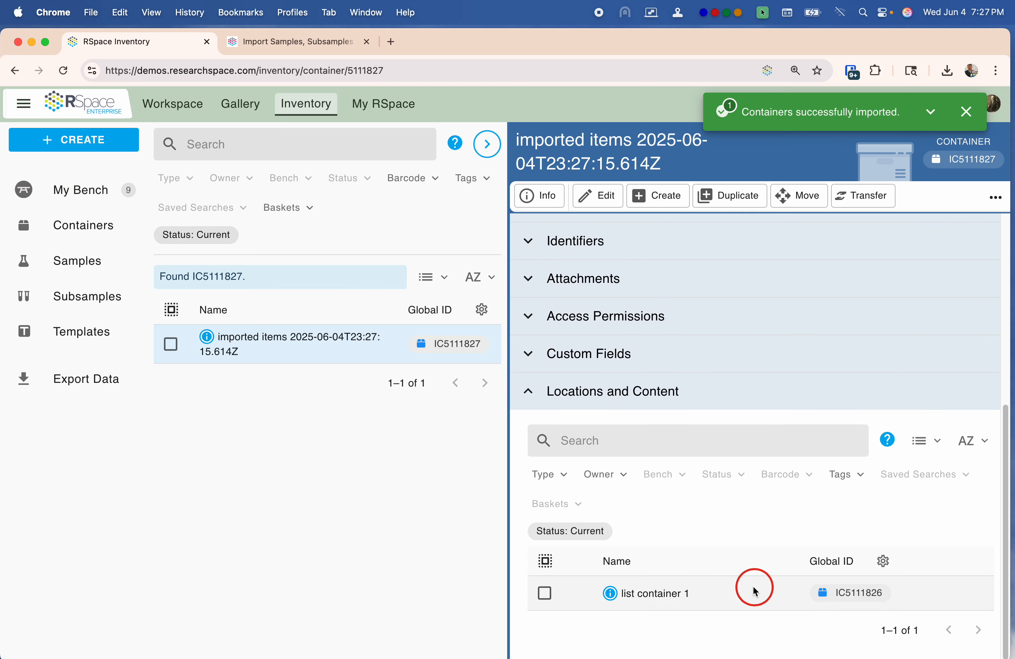
{"action": "left_click", "coordinate": [856, 596]}
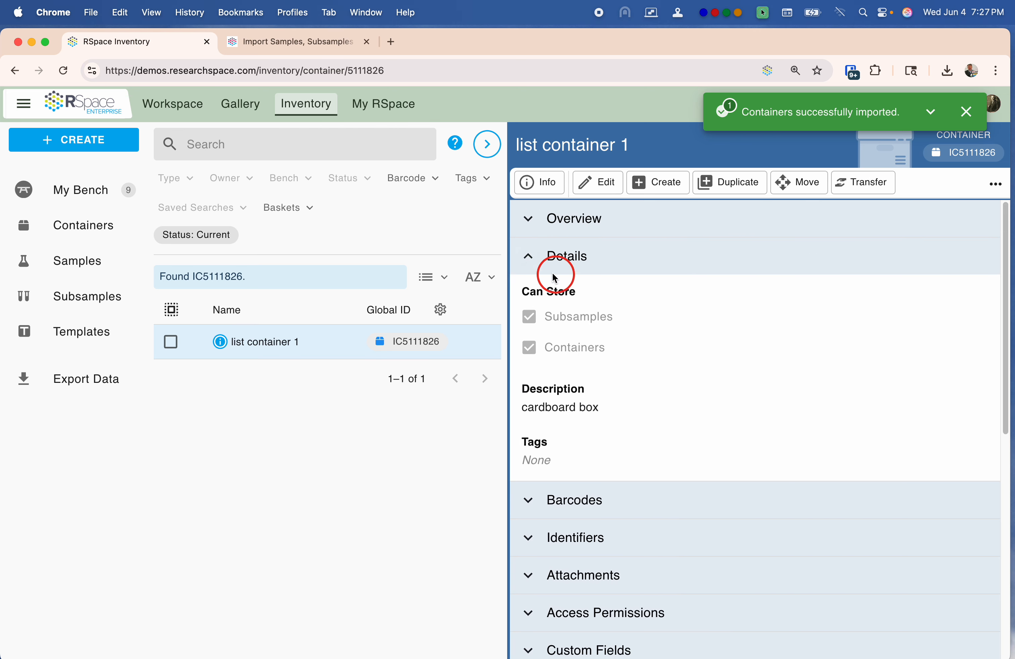
- Examine the Overview and Details sections of list container 1, checking its location, type and description, and collapse all sections
{"action": "left_click", "coordinate": [527, 256]}
{"action": "left_click", "coordinate": [949, 255]}
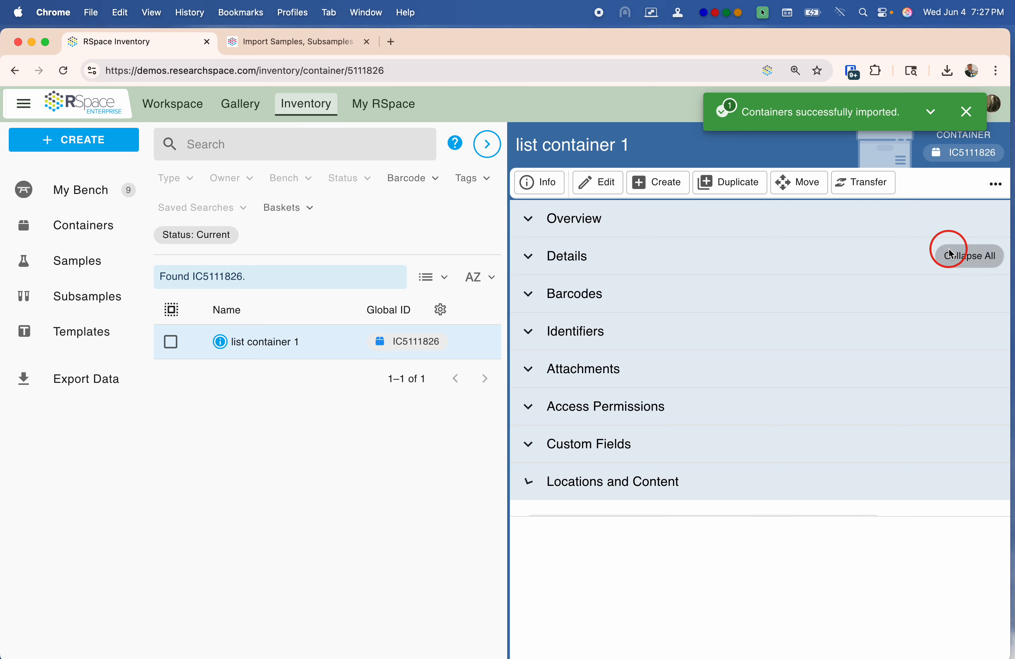
{"action": "left_click", "coordinate": [529, 218]}
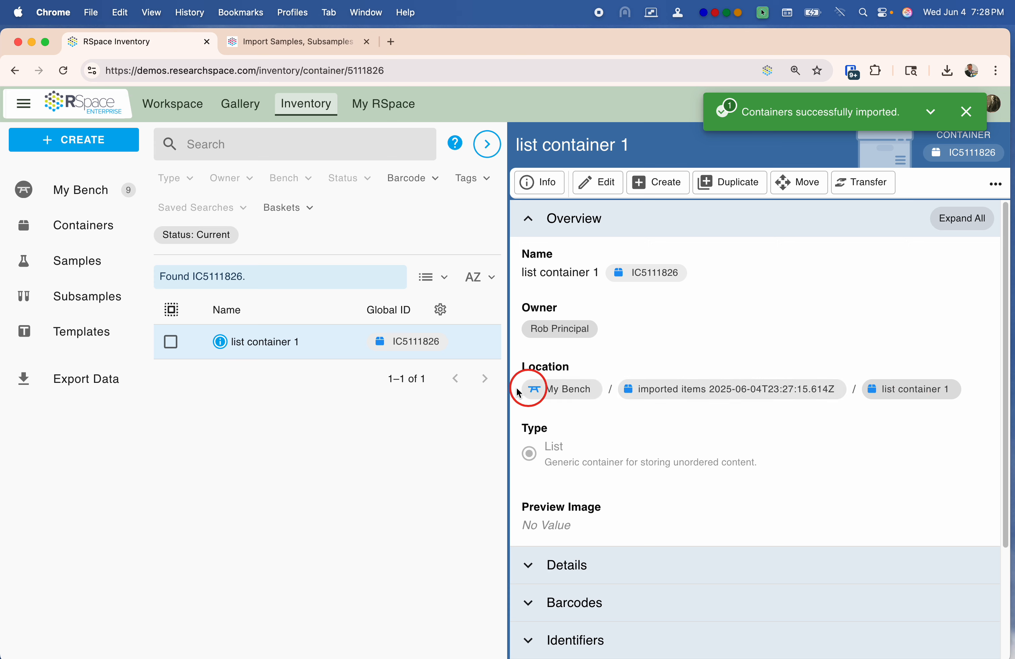
{"action": "scroll", "coordinate": [798, 453], "scroll_direction": "down", "scroll_amount": 1}
{"action": "scroll", "coordinate": [798, 454], "scroll_direction": "down", "scroll_amount": 3}
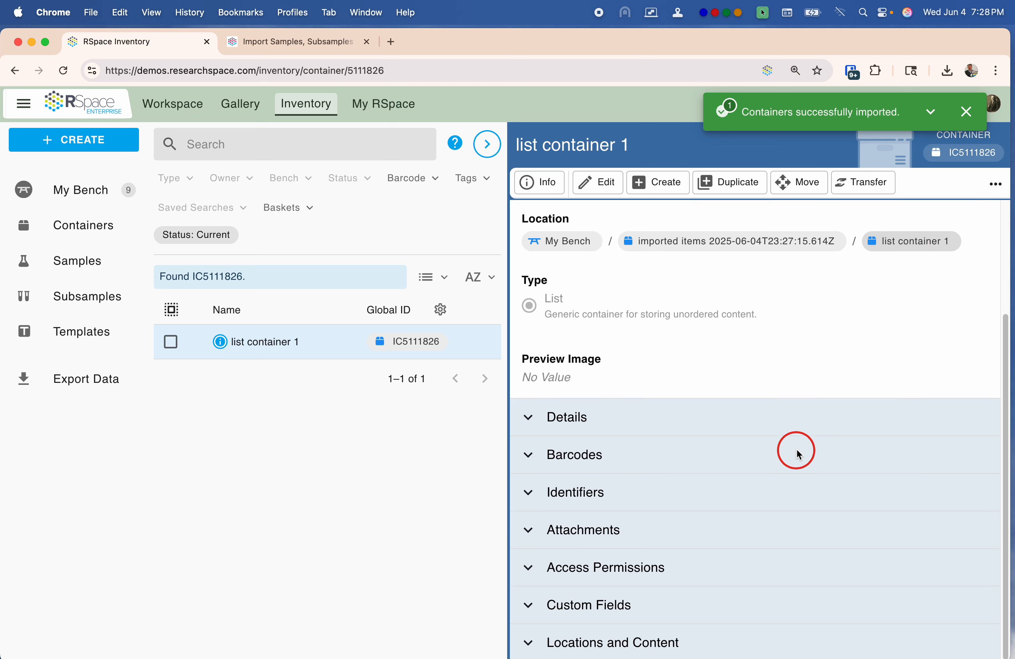
{"action": "left_click", "coordinate": [535, 415]}
{"action": "scroll", "coordinate": [675, 338], "scroll_direction": "down", "scroll_amount": 1}
{"action": "scroll", "coordinate": [675, 338], "scroll_direction": "down", "scroll_amount": 3}
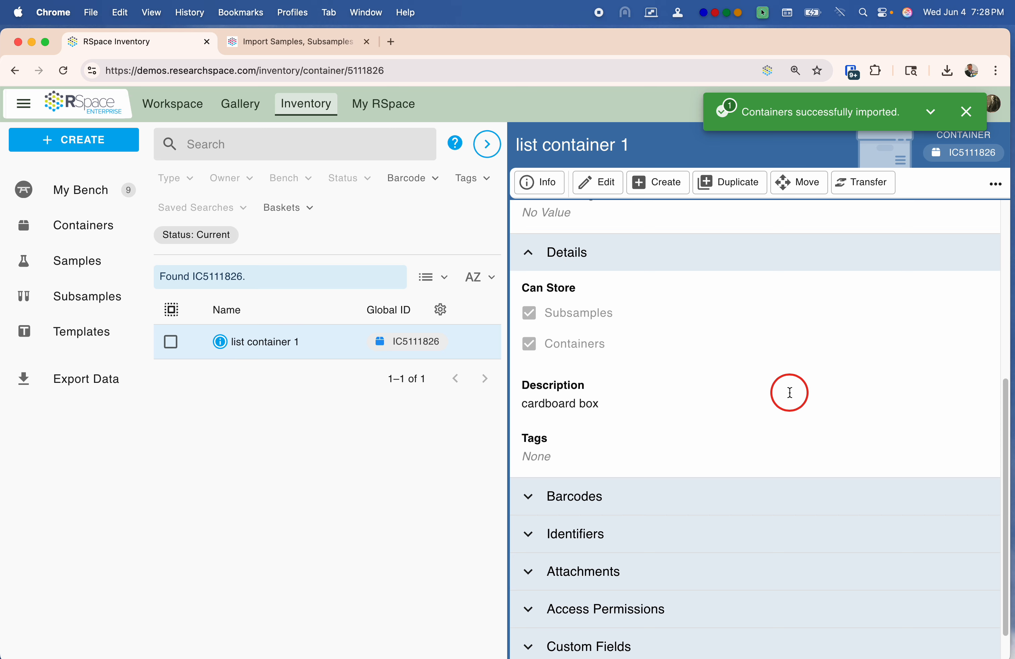
{"action": "scroll", "coordinate": [789, 392], "scroll_direction": "up", "scroll_amount": 5}
{"action": "left_click", "coordinate": [527, 218]}
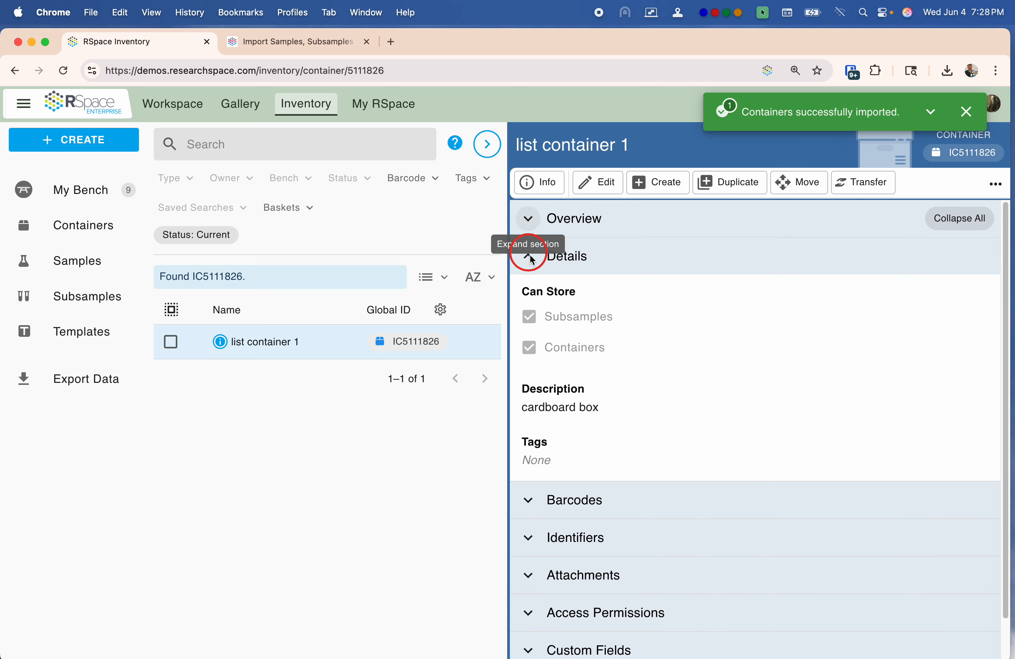
{"action": "left_click", "coordinate": [530, 258]}
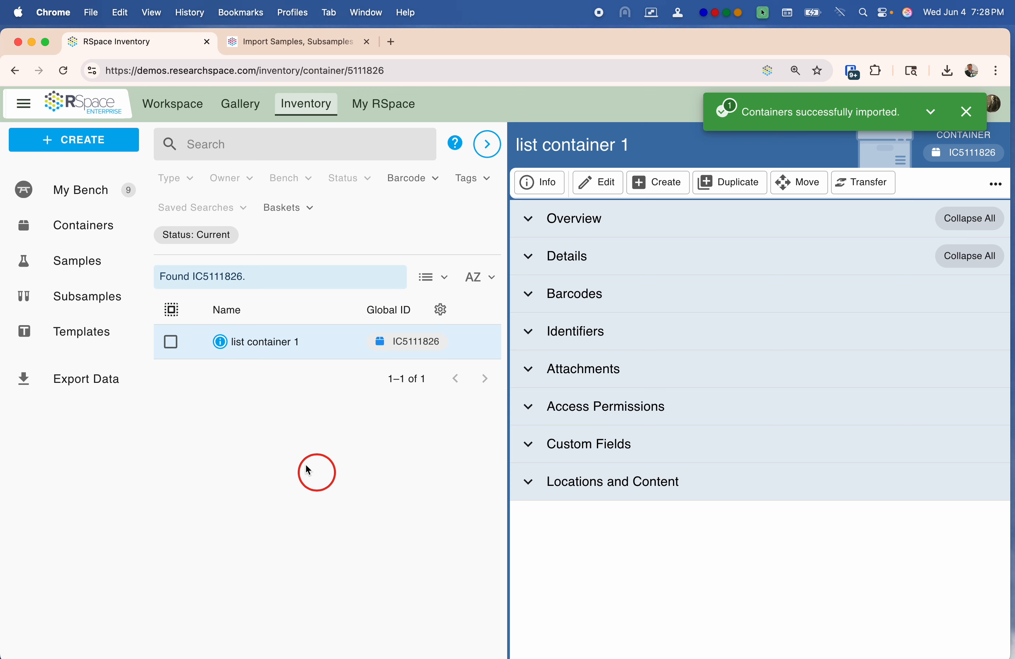
- Move list container 1 from its imported items container into the rdprincipal storage room, setting that room as the target
{"action": "left_click", "coordinate": [171, 342]}
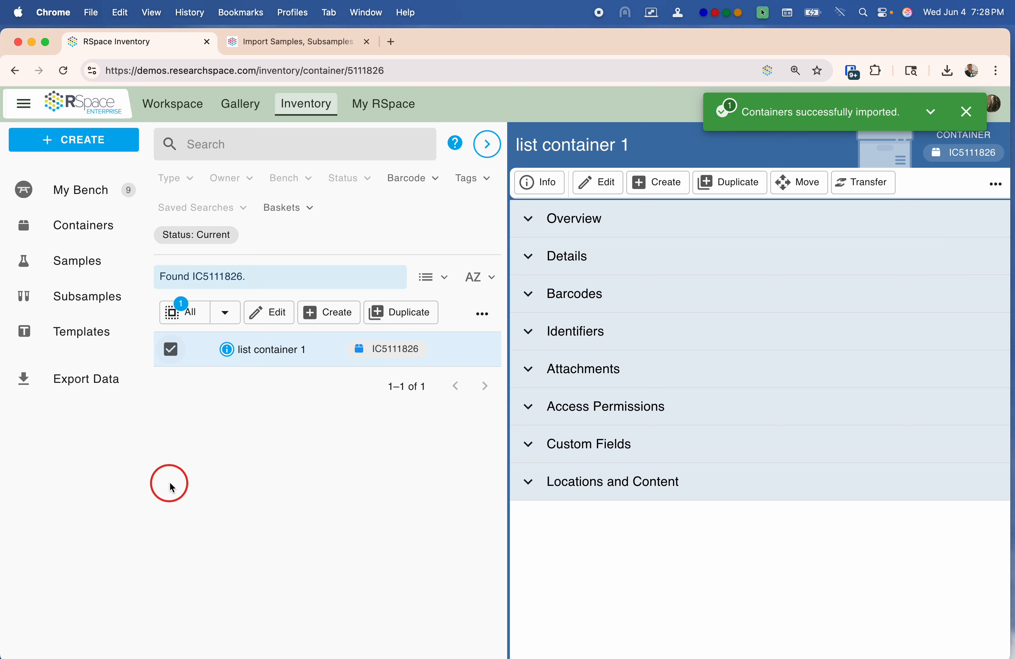
{"action": "left_click", "coordinate": [481, 314]}
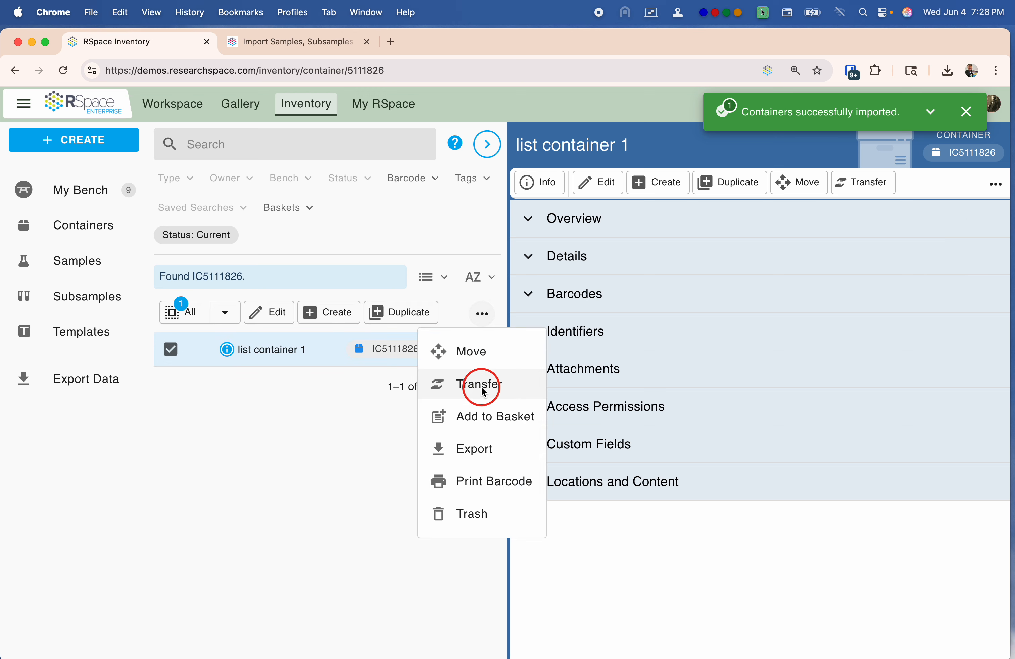
{"action": "left_click", "coordinate": [465, 362]}
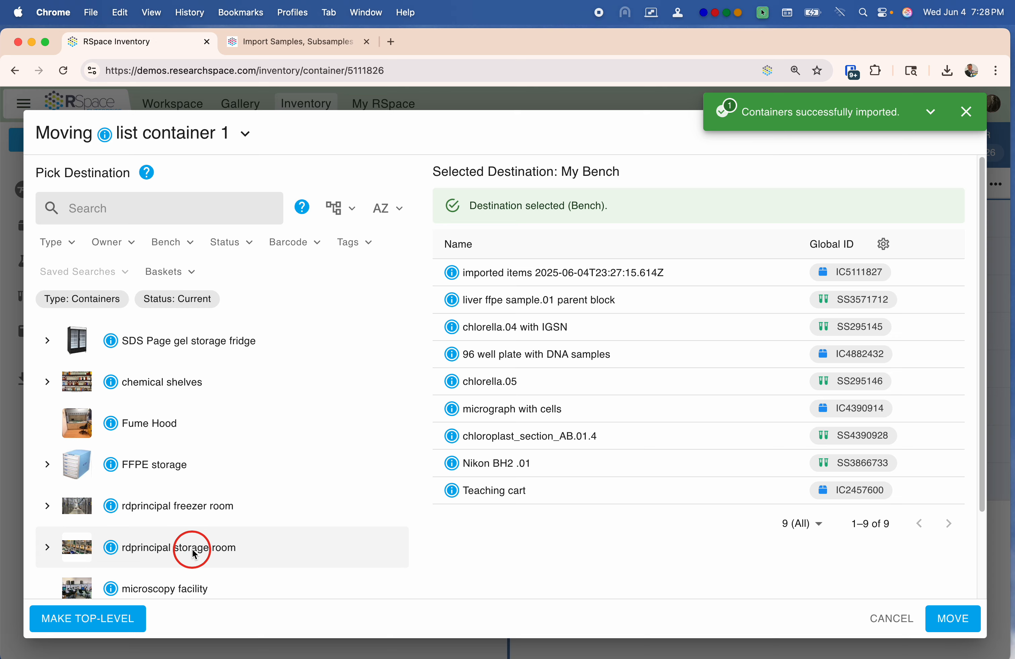
{"action": "left_click", "coordinate": [171, 555]}
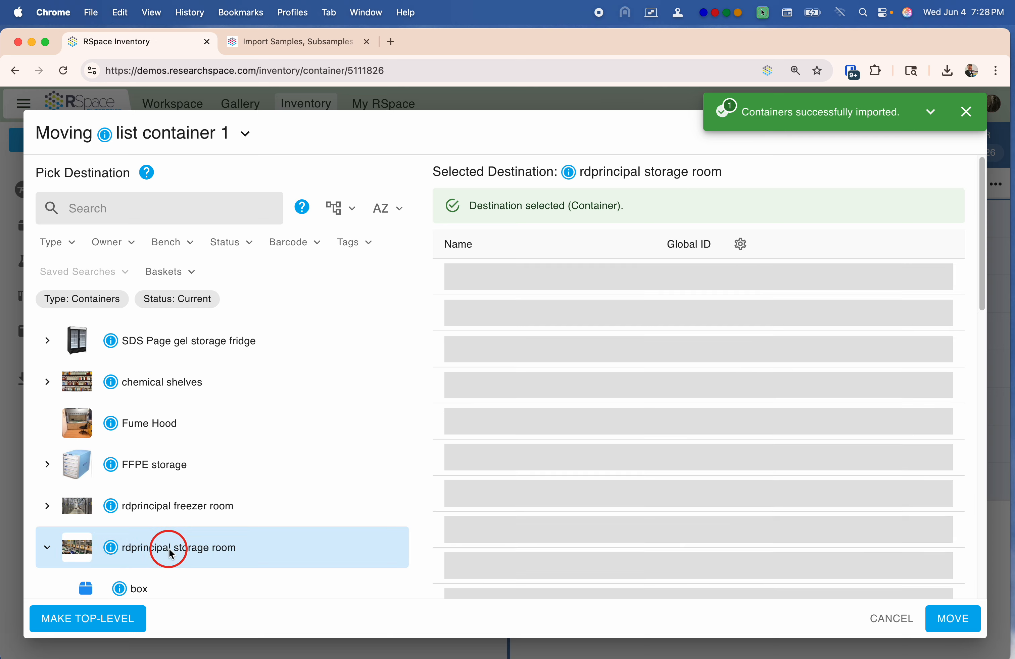
{"action": "scroll", "coordinate": [249, 408], "scroll_direction": "down", "scroll_amount": 3}
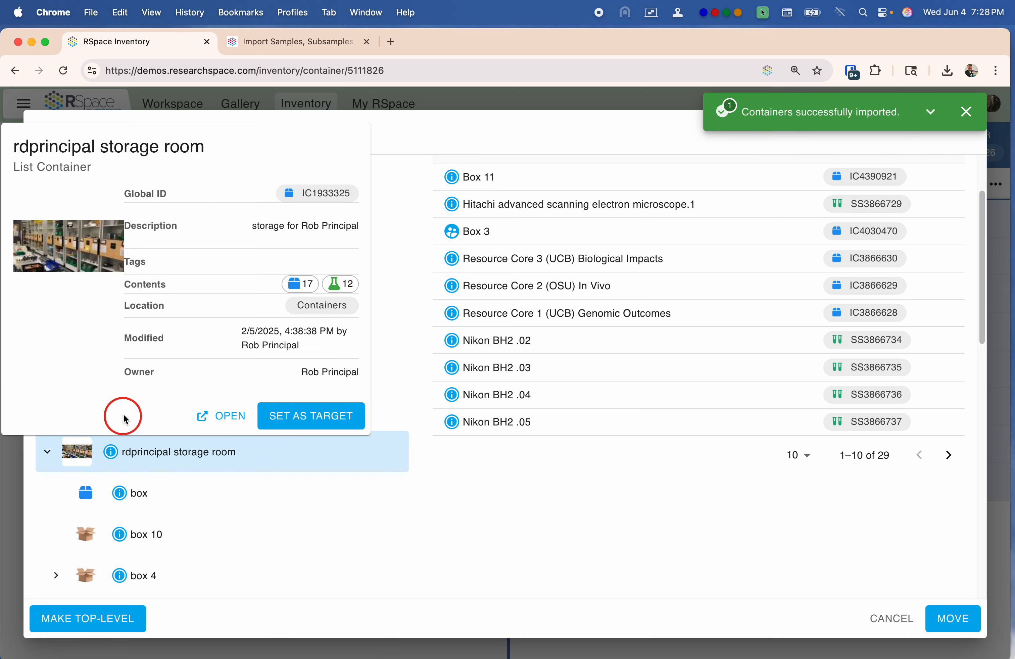
{"action": "mouse_move", "coordinate": [112, 451]}
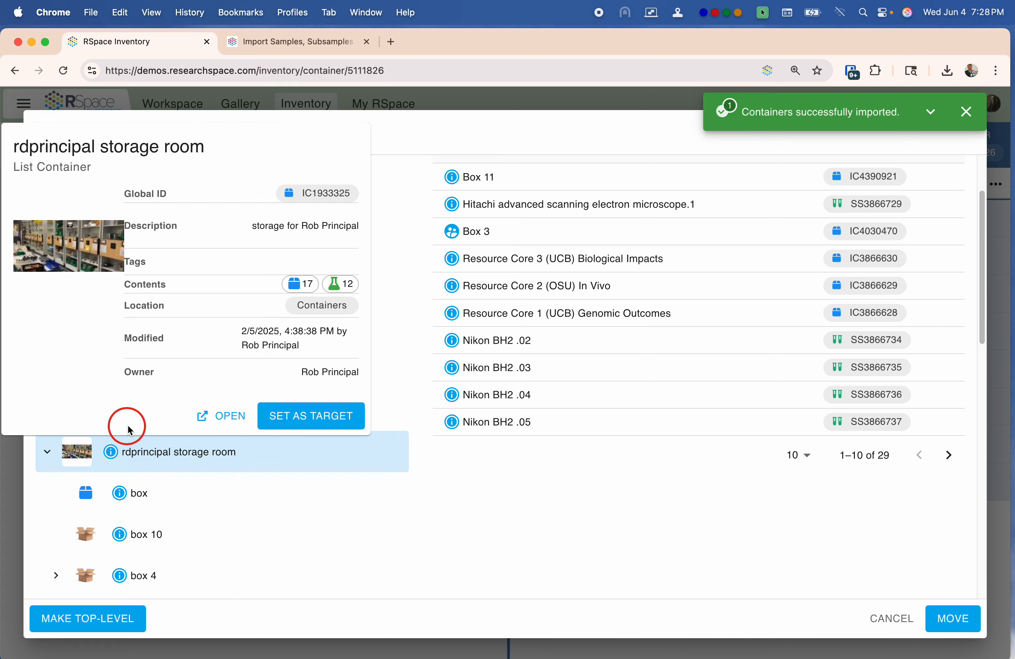
{"action": "left_click", "coordinate": [280, 417]}
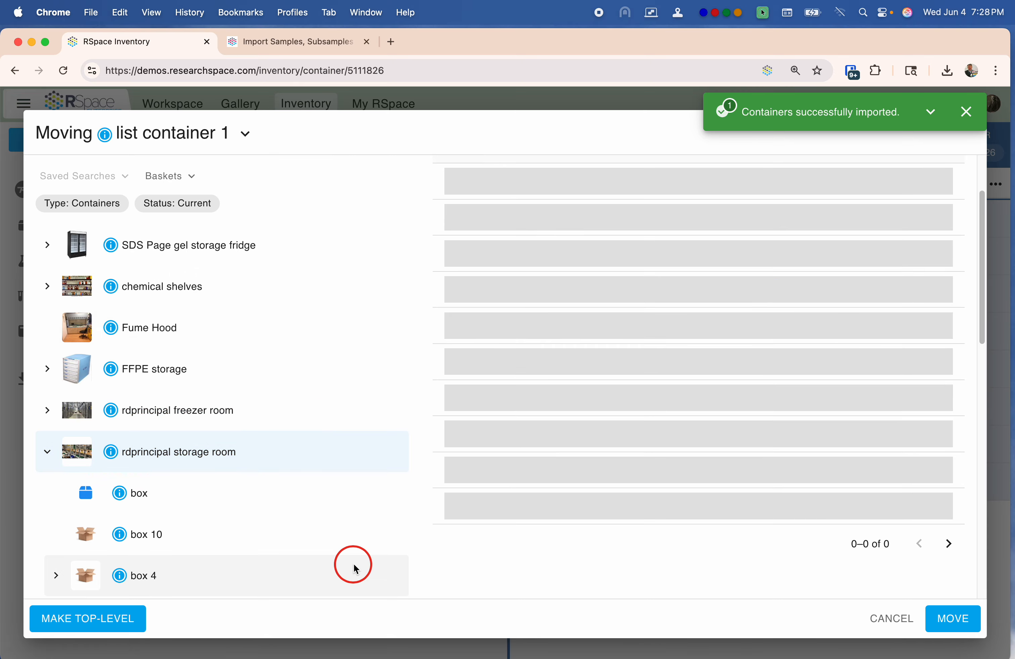
{"action": "left_click", "coordinate": [944, 626]}
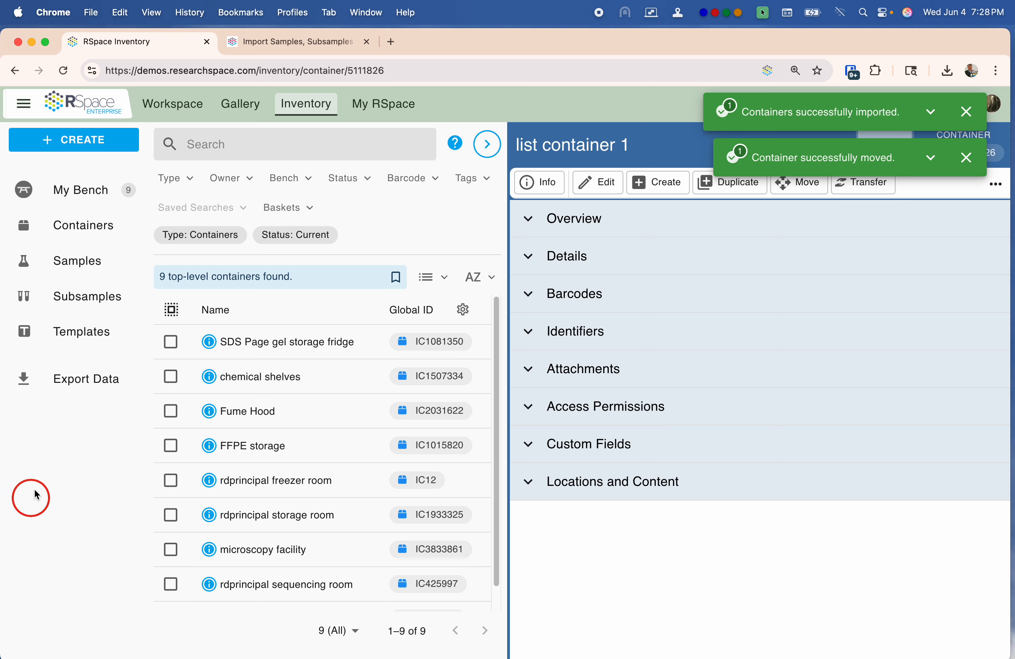
- Trash the imported items 2025-06-04T23:27:15.614Z container on My Bench and dismiss the import notification
{"action": "left_click", "coordinate": [70, 192]}
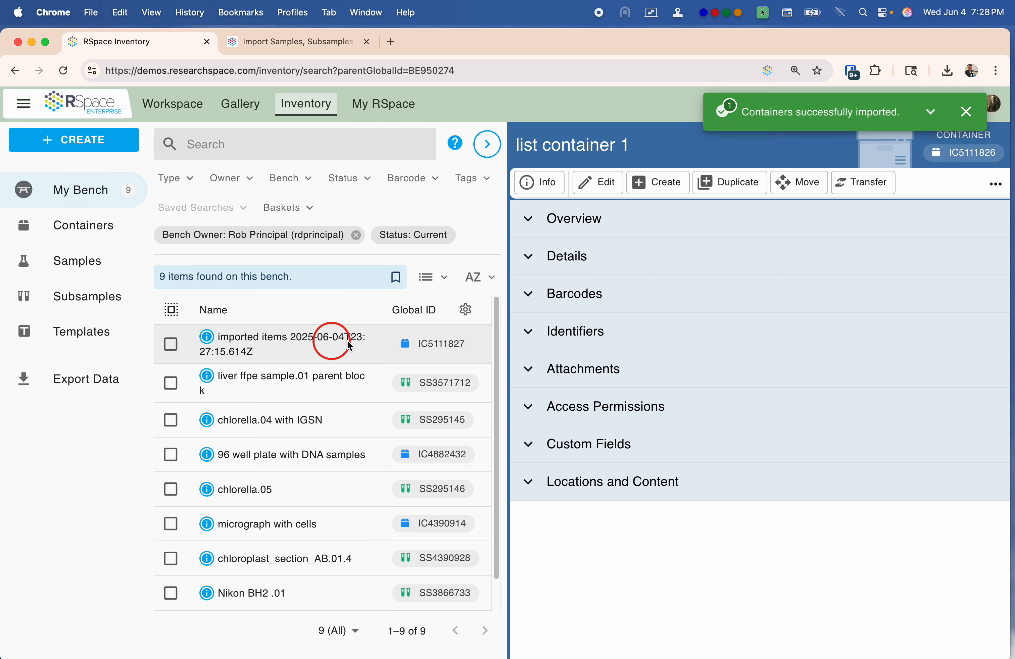
{"action": "left_click", "coordinate": [171, 345]}
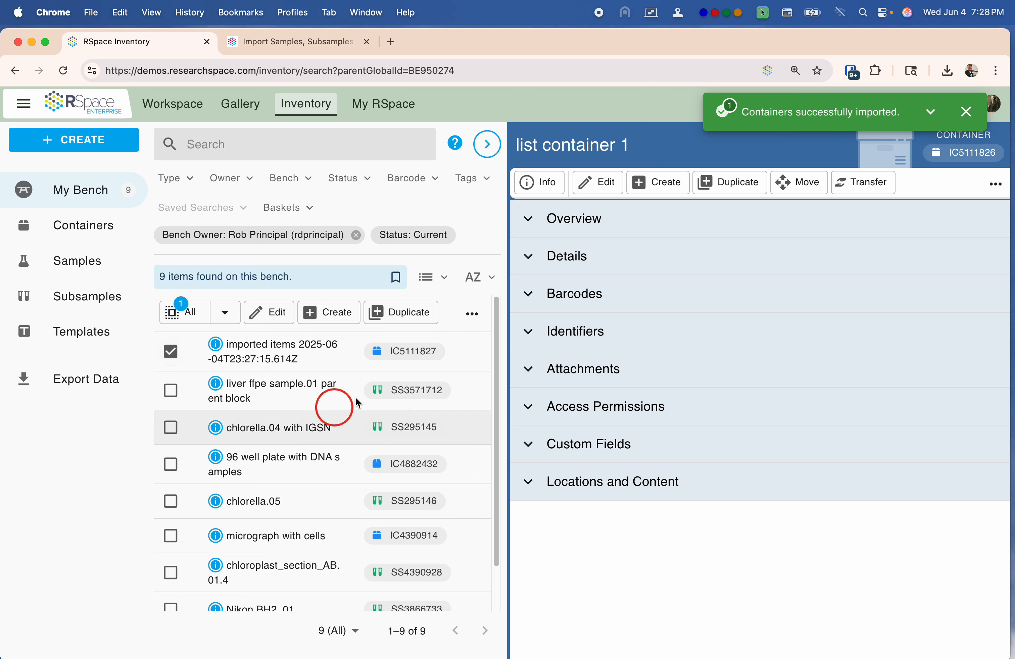
{"action": "left_click", "coordinate": [473, 315]}
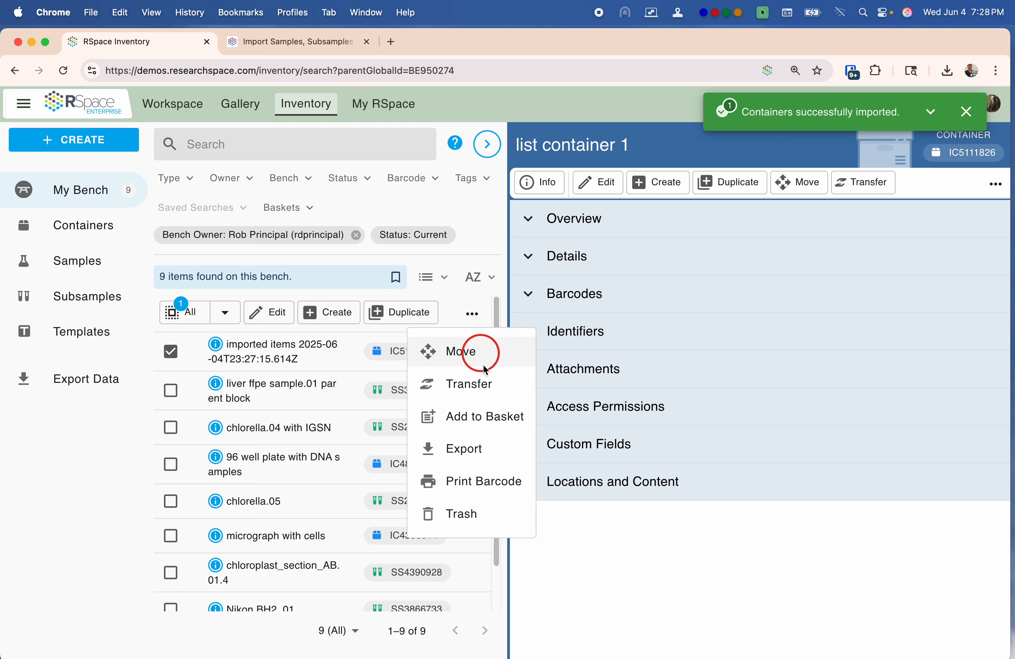
{"action": "left_click", "coordinate": [461, 516]}
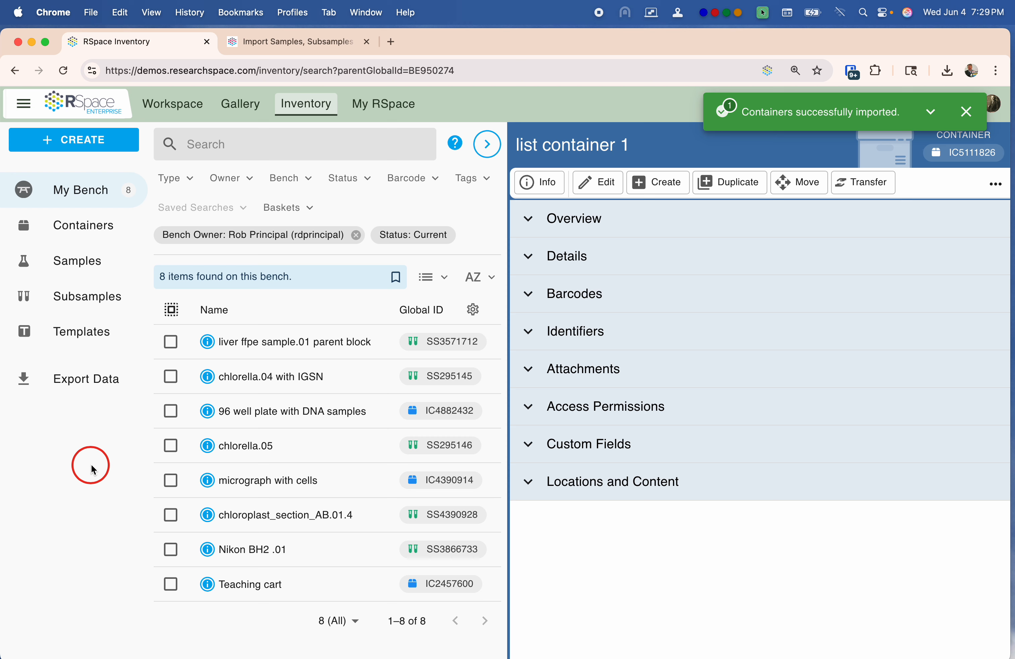
{"action": "left_click", "coordinate": [966, 112]}
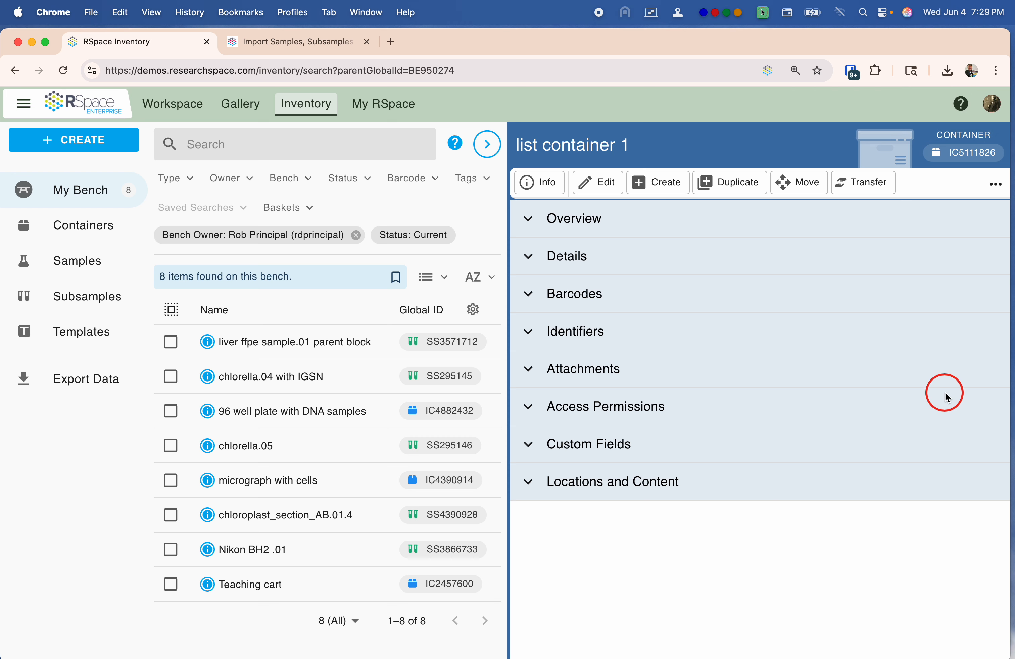